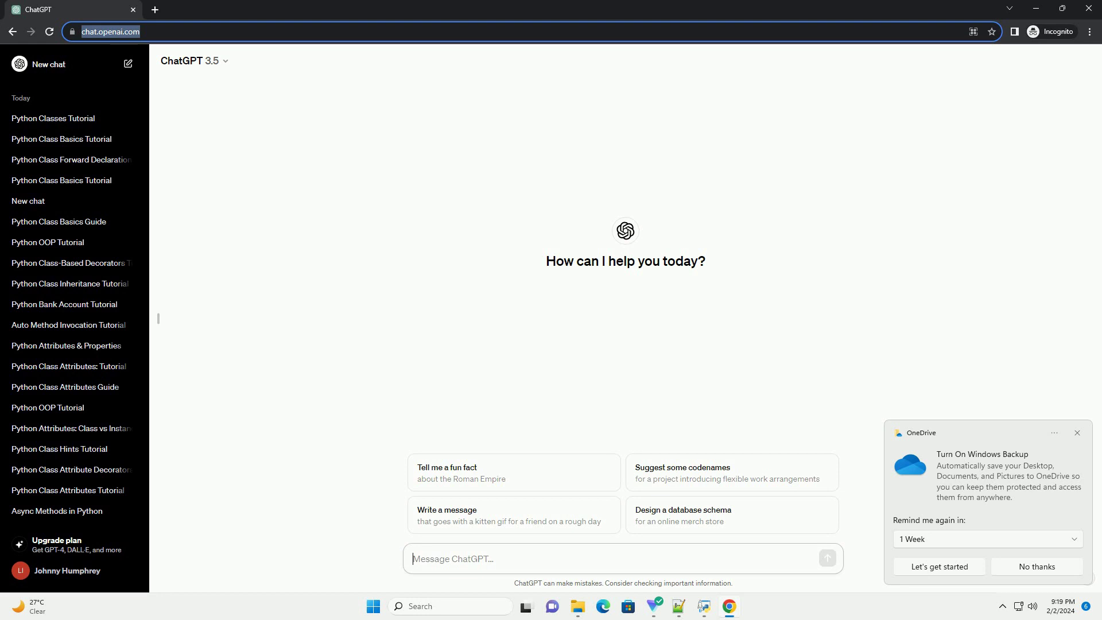
pyautogui.write('write an informative tutorial about python class free online with code example')
# Send the prompt asking for a Python classes tutorial with code examples.
pyautogui.press('Return')
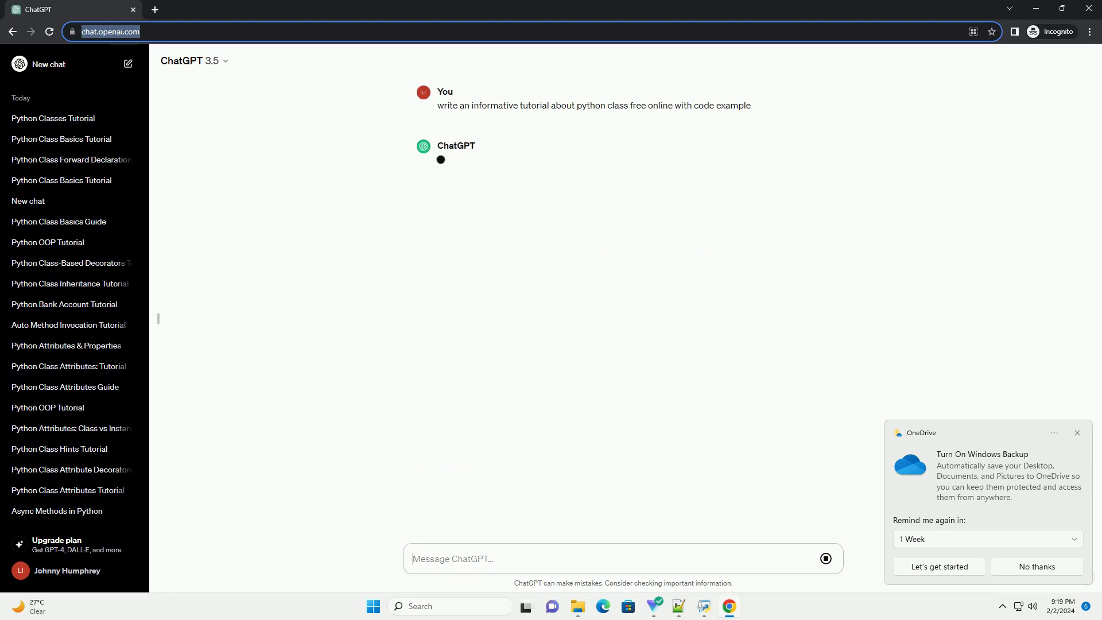